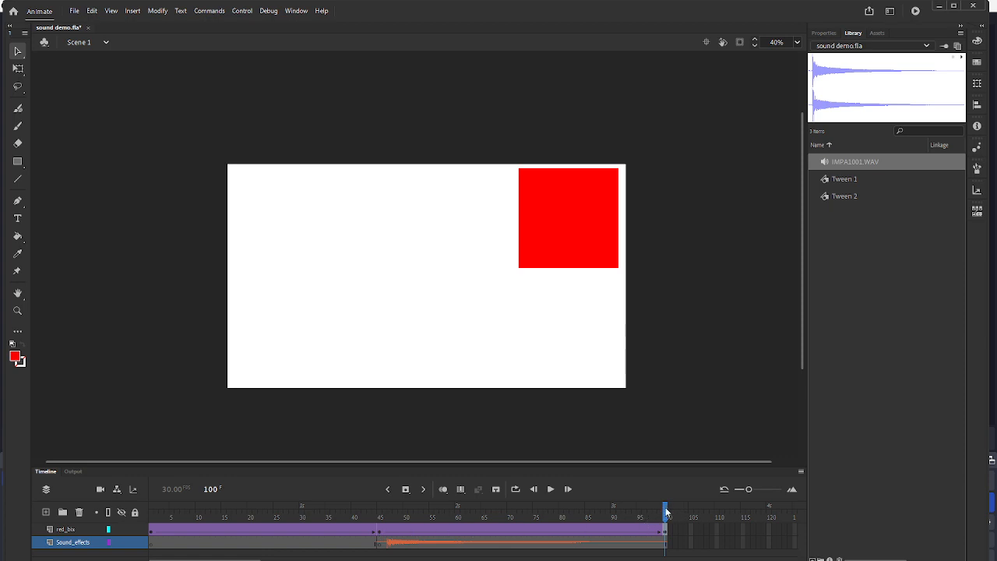
- Review the box's impact pose at frame 45 on the red box layer and look up the import options
drag(666, 512, 375, 539)
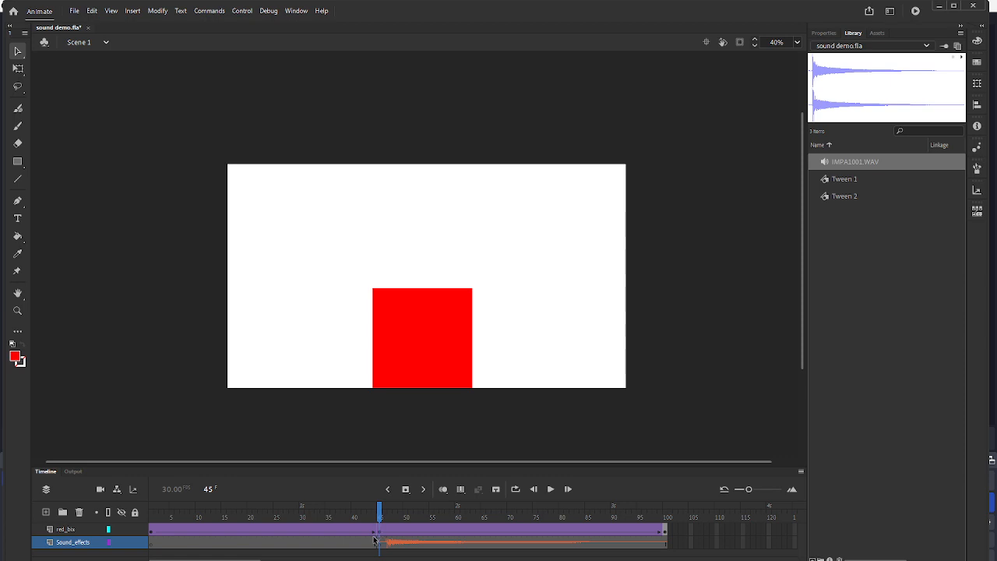
click(80, 530)
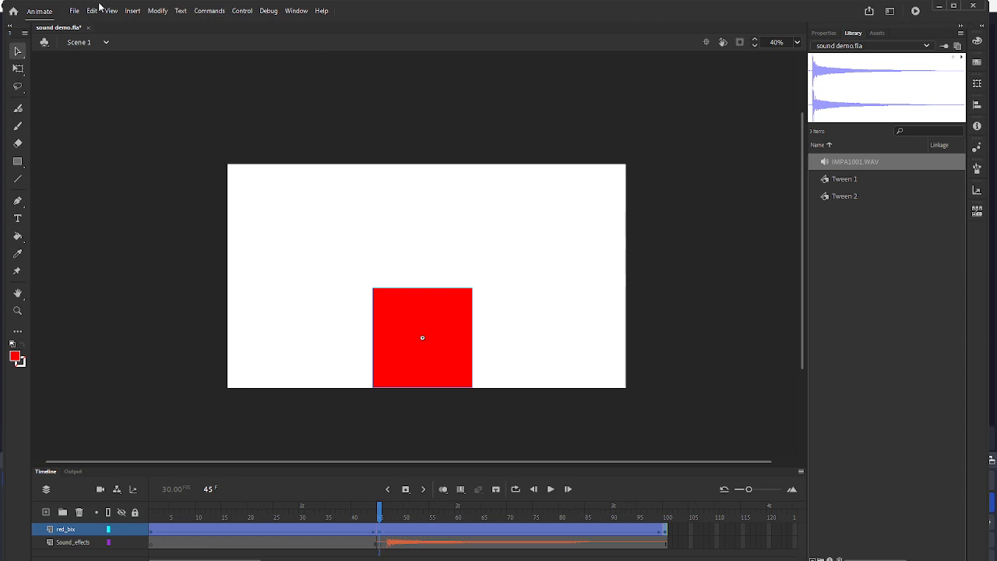
click(74, 11)
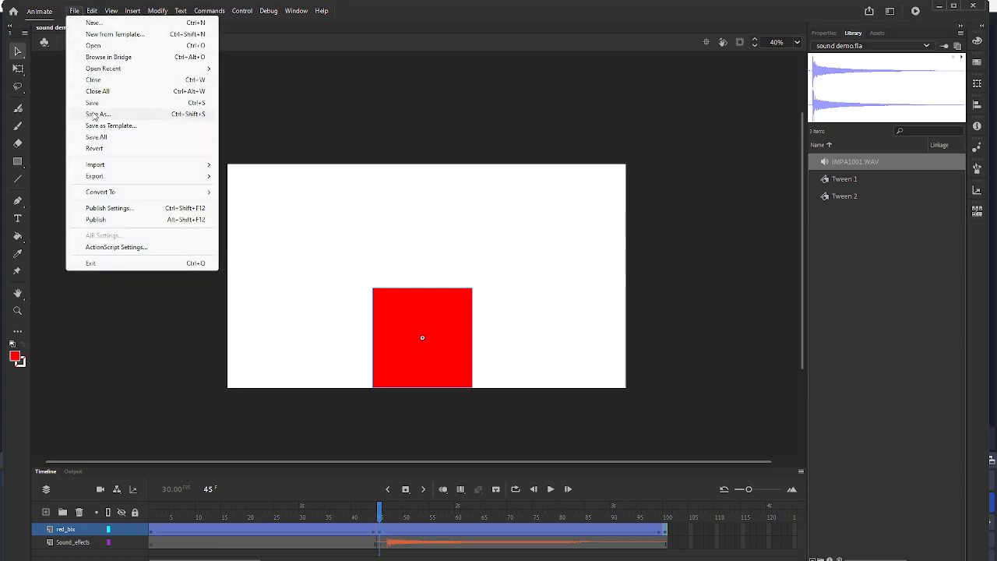
mouse_move(111, 170)
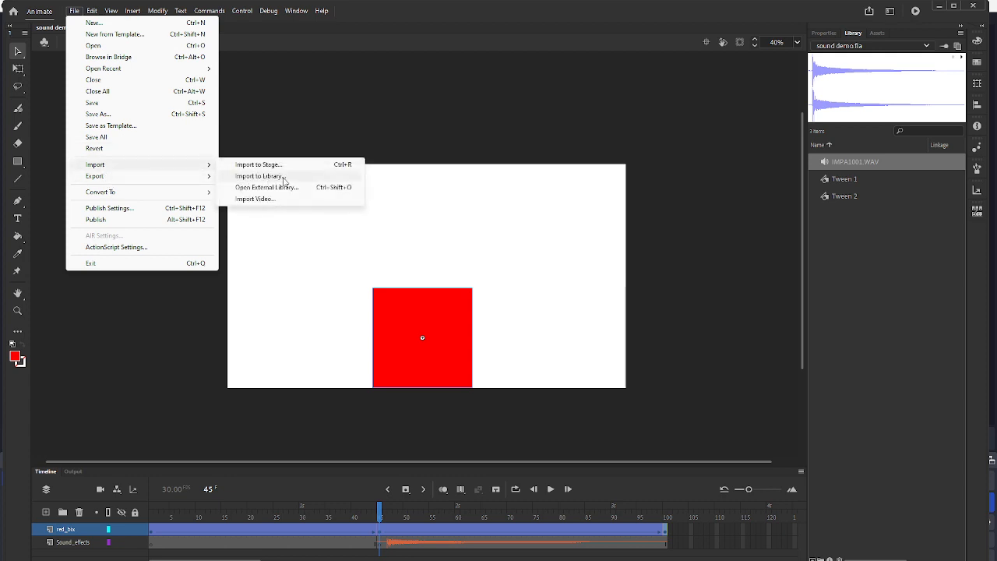
click(607, 101)
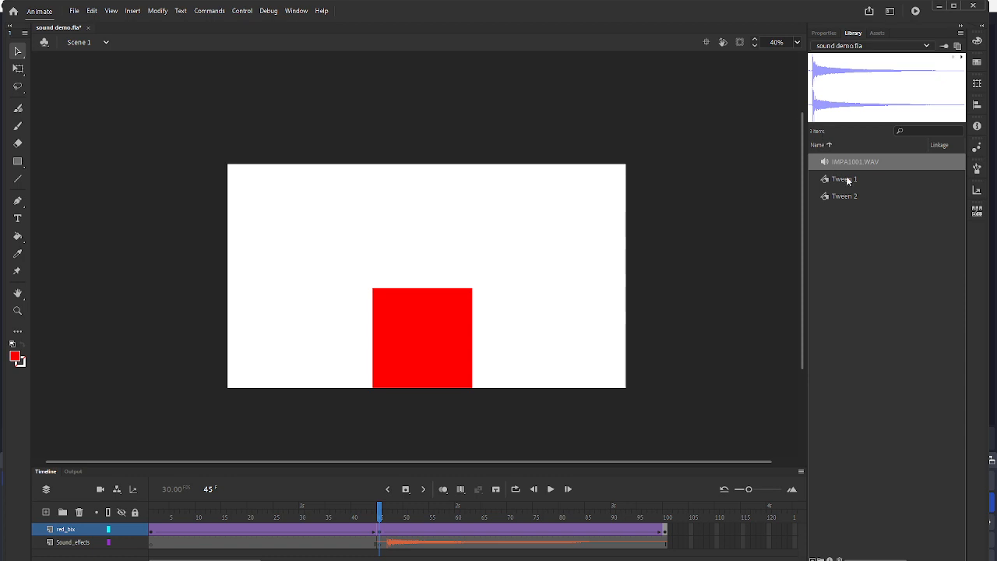
- Preview Tween 1 and IMPA1001.WAV in the library, and play the animation to its end
click(883, 227)
click(861, 179)
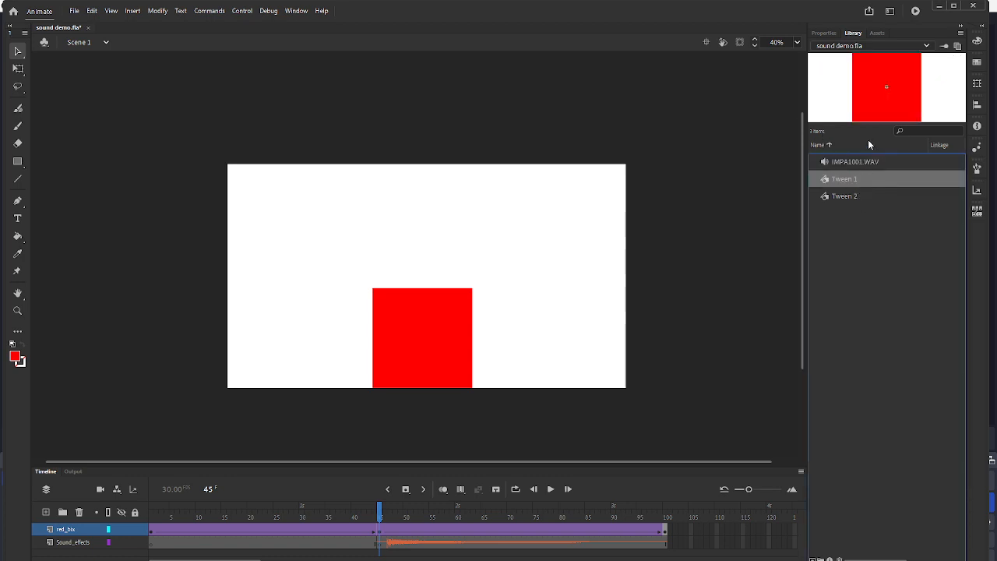
click(862, 162)
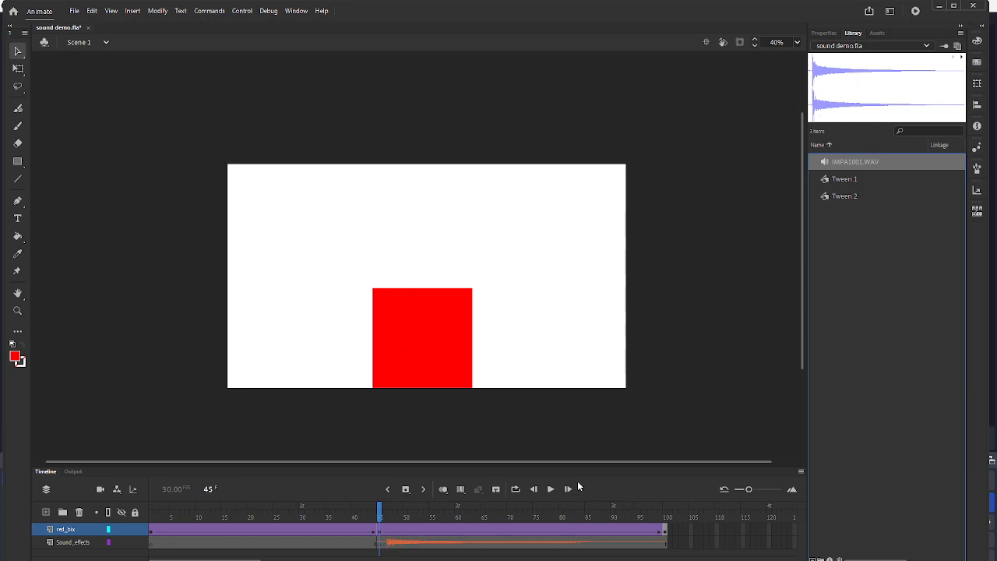
click(550, 489)
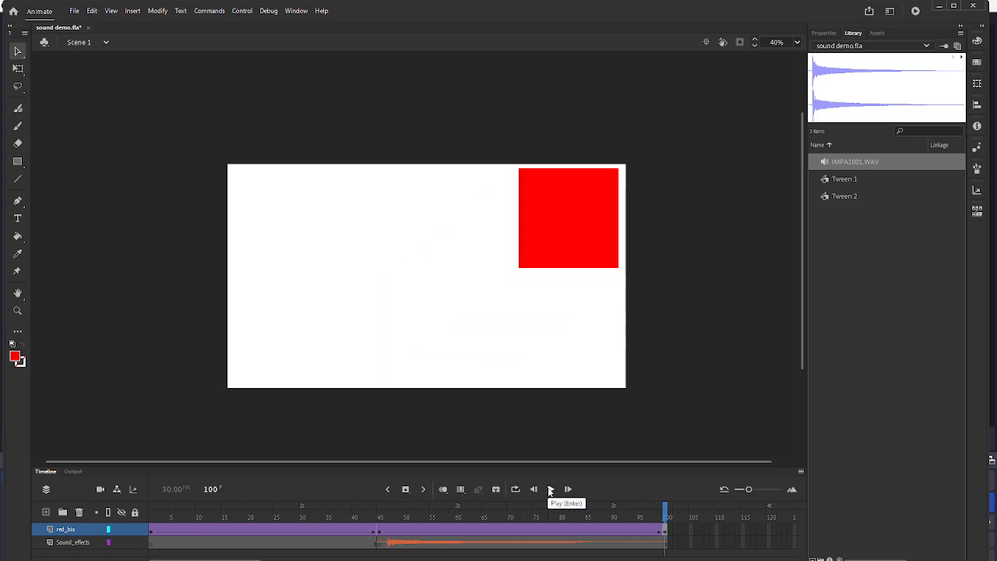
click(550, 489)
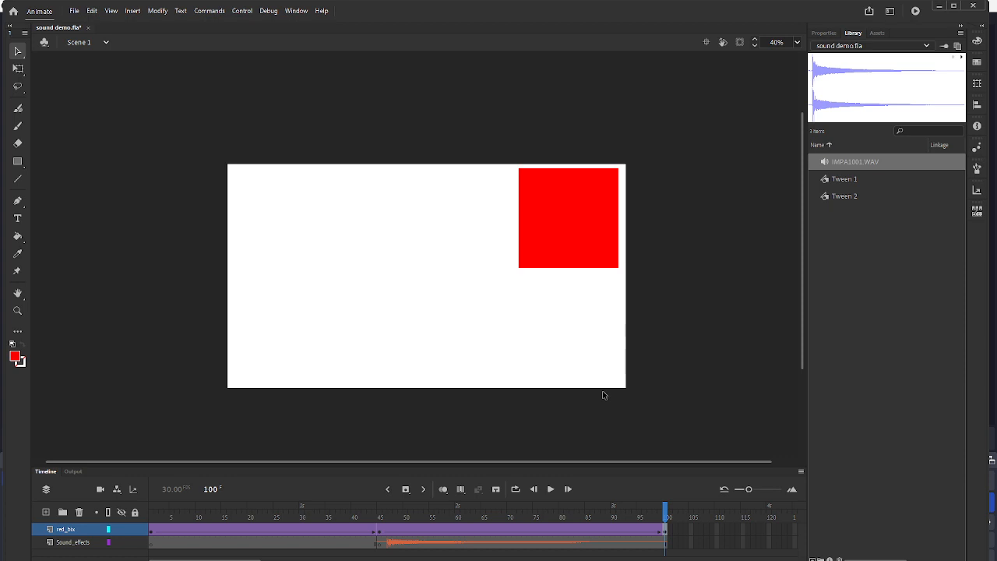
- Undo the sound import, the added layers and the tweens until only the red square on frame 1 of Layer_1 remains
key(ctrl+z)
key(ctrl+z)
key(ctrl+z)
key(ctrl+z)
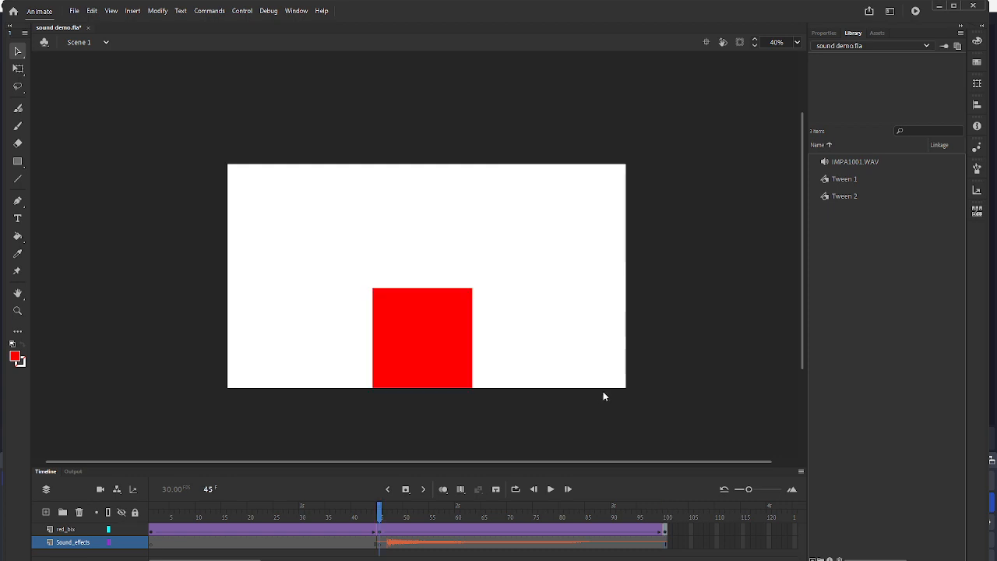
key(ctrl+z)
key(ctrl+z)
key(ctrl+z)
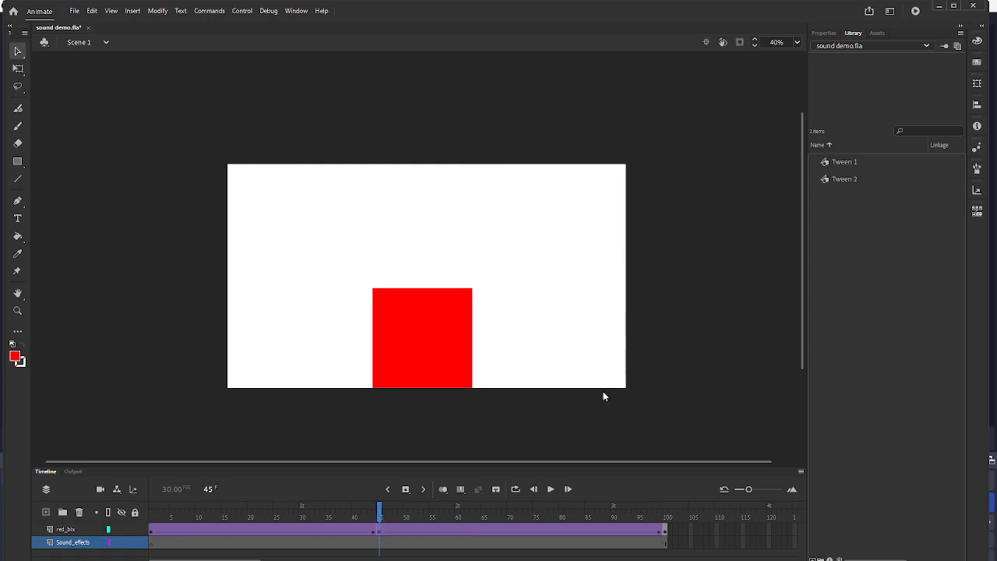
key(ctrl+z)
key(ctrl+z)
key(ctrl+z)
key(ctrl+z)
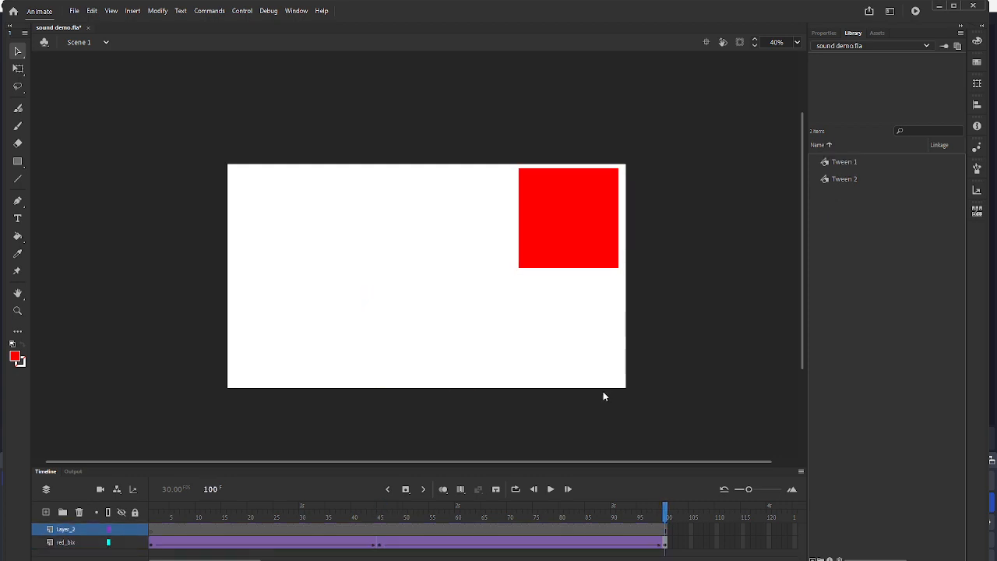
key(ctrl+z)
key(ctrl+z)
key(ctrl+z)
key(ctrl+z)
key(ctrl+z)
key(ctrl+z)
key(ctrl+z)
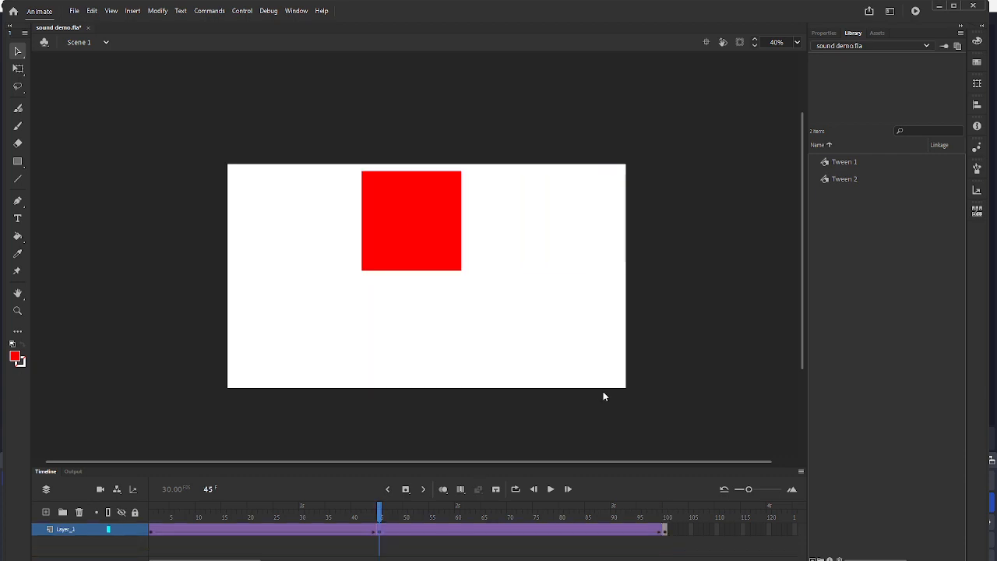
key(ctrl+z)
key(ctrl+z)
key(ctrl+z)
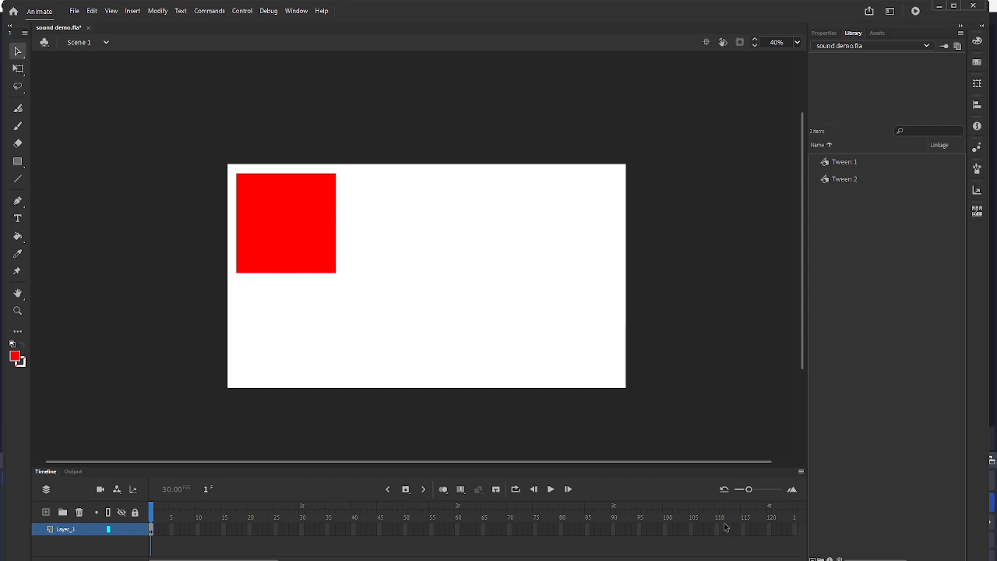
- Insert a keyframe at frame 100 of Layer_1 and move the red square to the stage's upper-right corner
click(666, 530)
click(405, 489)
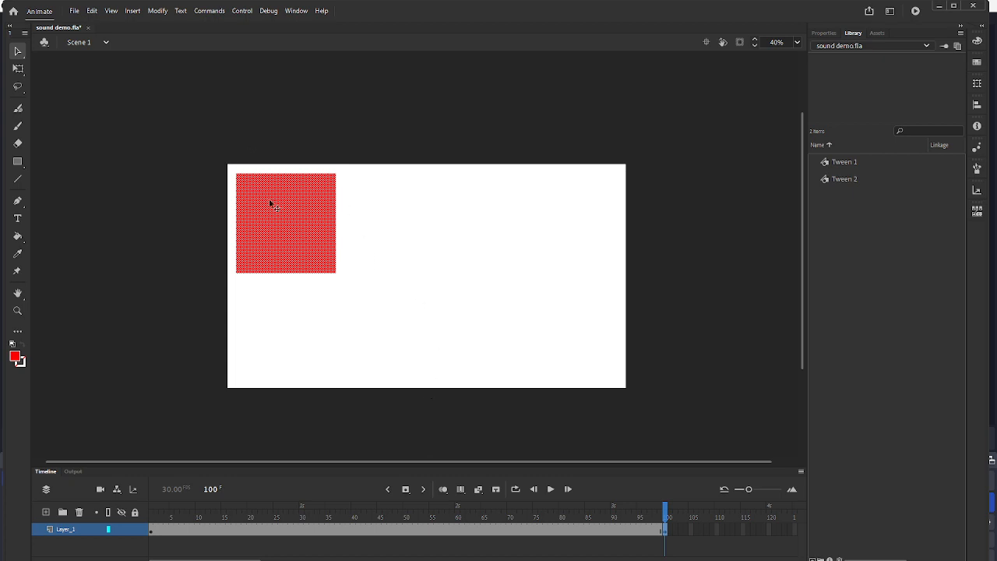
drag(265, 198, 551, 191)
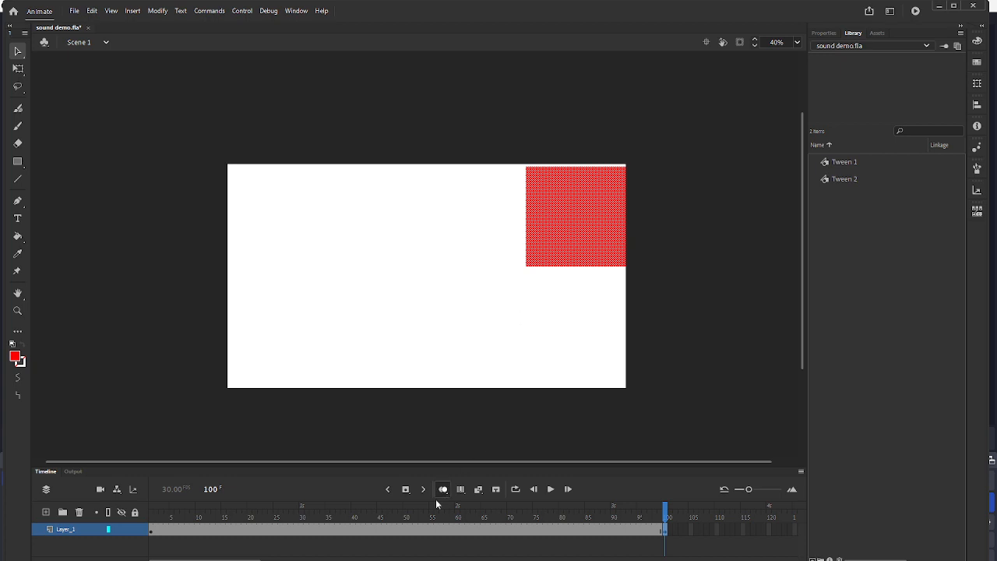
- Insert a keyframe at frame 40 and move the red square to the middle of the stage's bottom edge
click(351, 530)
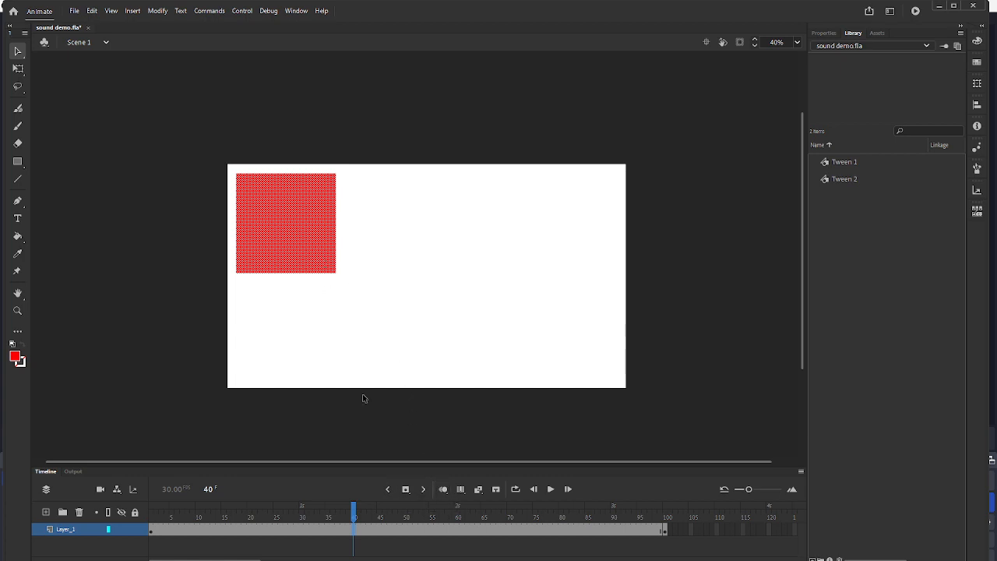
click(406, 492)
drag(286, 209, 424, 324)
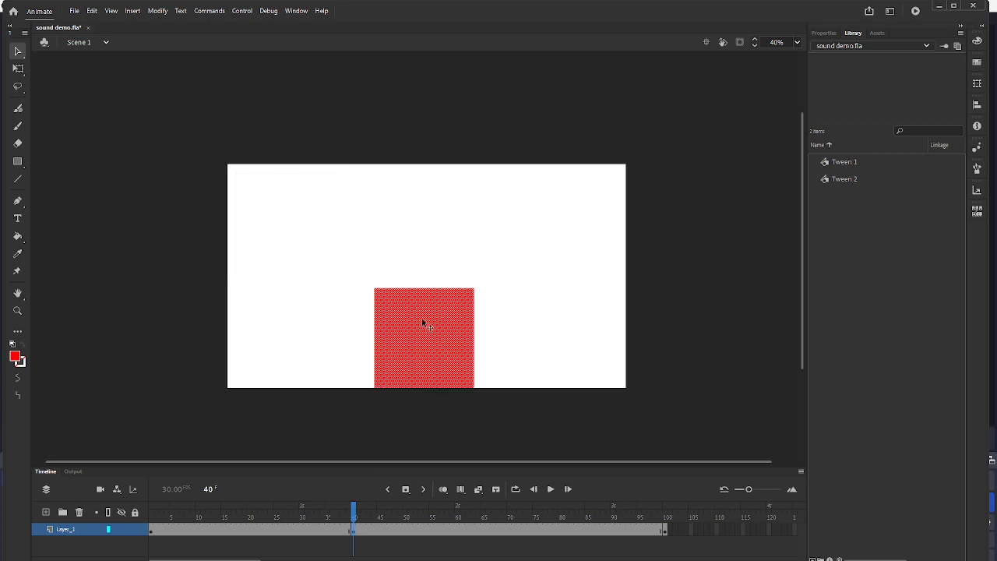
- On frame 1, move the red square flush into the stage's upper-left corner, and check its frame 40 pose
click(666, 530)
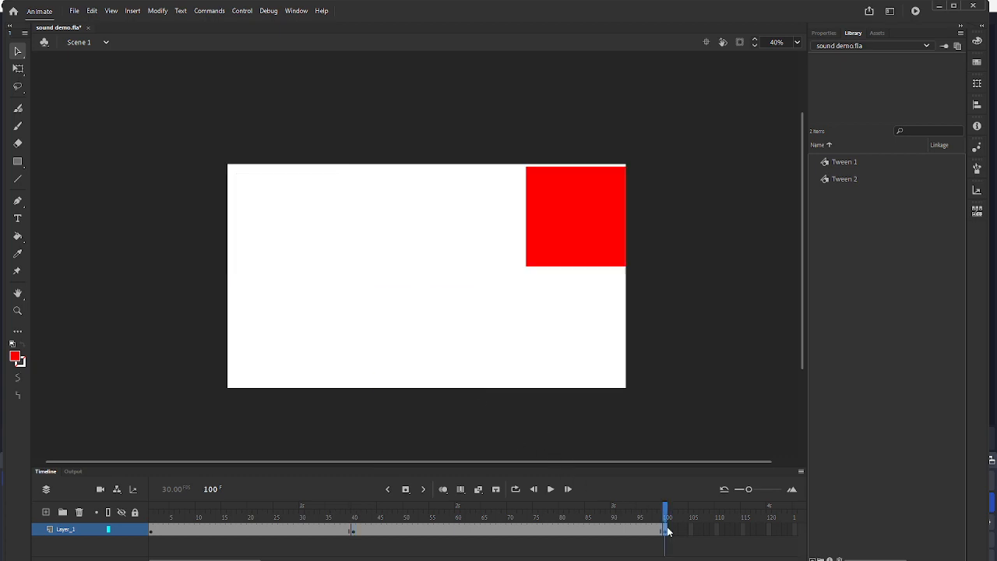
click(152, 530)
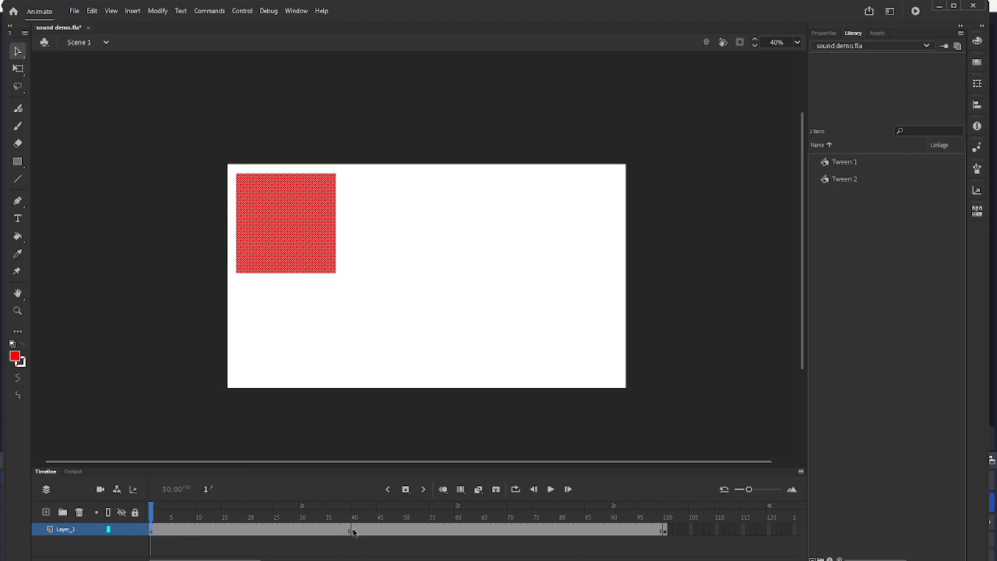
drag(303, 196, 296, 188)
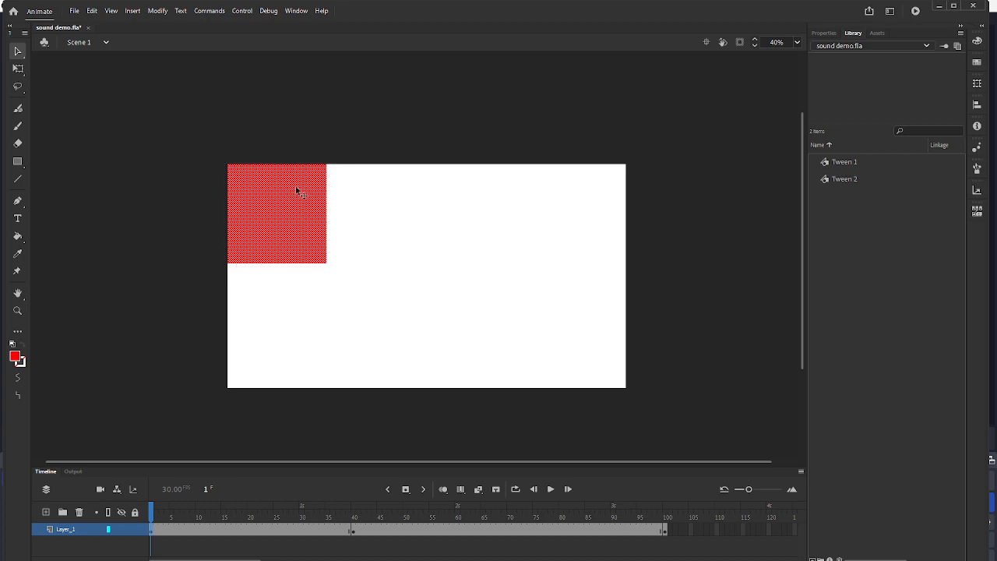
click(352, 532)
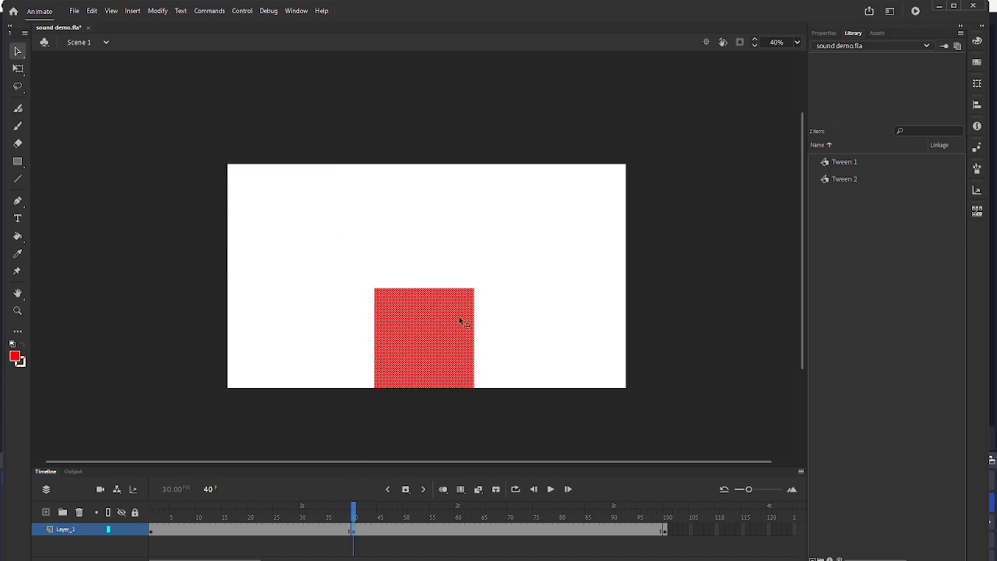
click(529, 289)
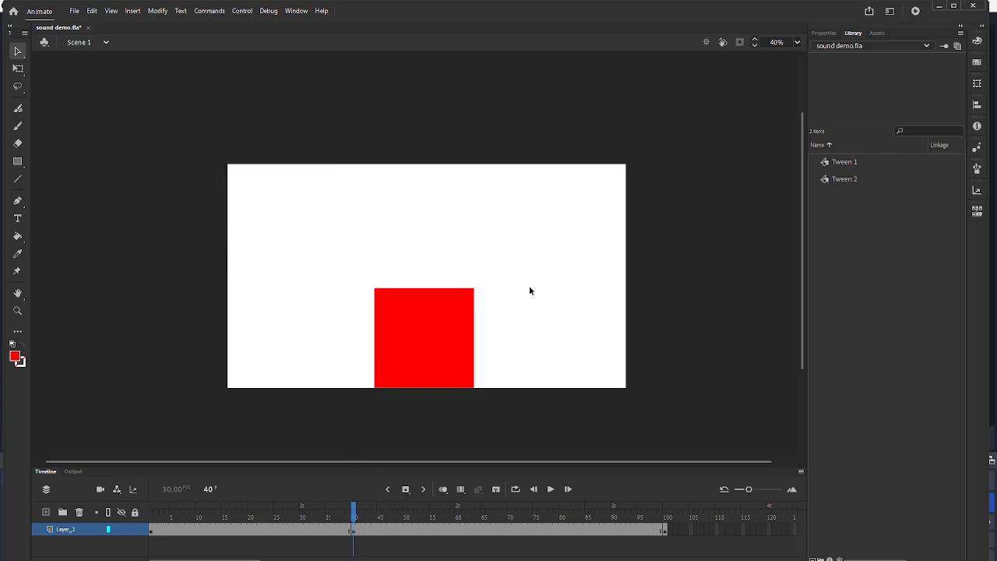
- Create a classic tween across all frames of Layer_1, play it, and return to frame 40
click(85, 533)
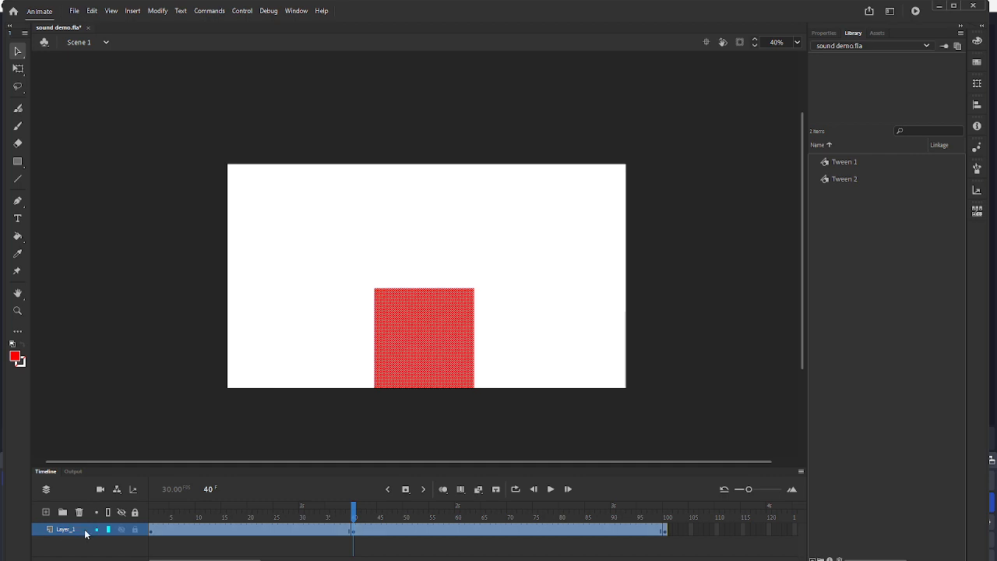
right_click(243, 527)
click(310, 222)
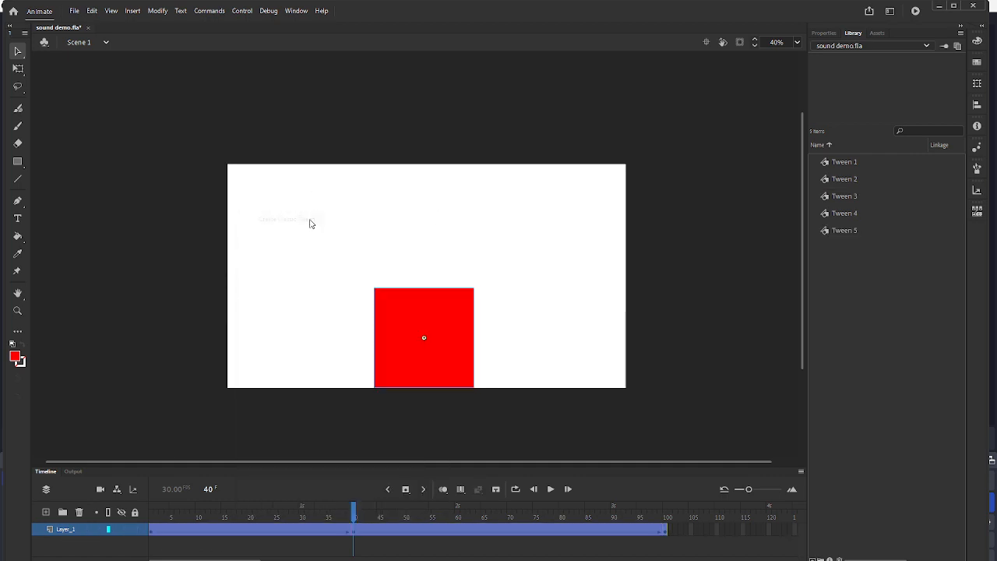
click(550, 491)
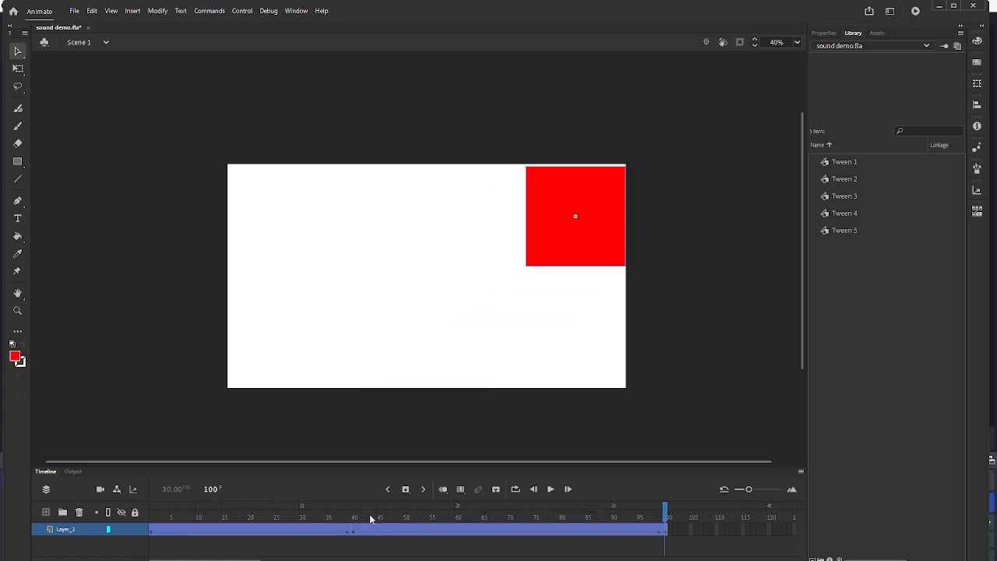
mouse_move(360, 507)
mouse_down()
mouse_move(343, 511)
mouse_move(351, 512)
mouse_up()
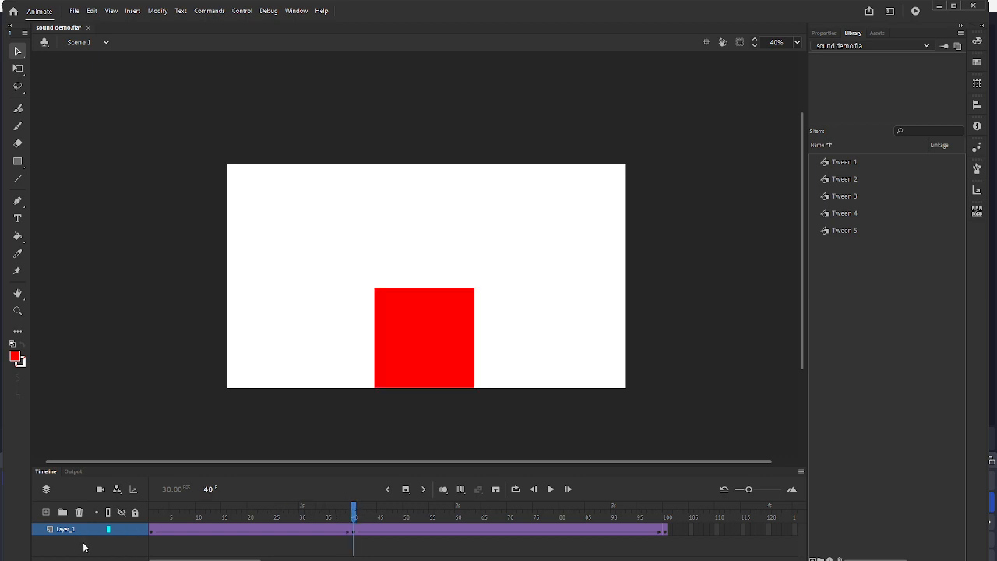
- Rename Layer_1 as "red Box" and accept the conforming layer name red_Box
click(64, 530)
double_click(64, 530)
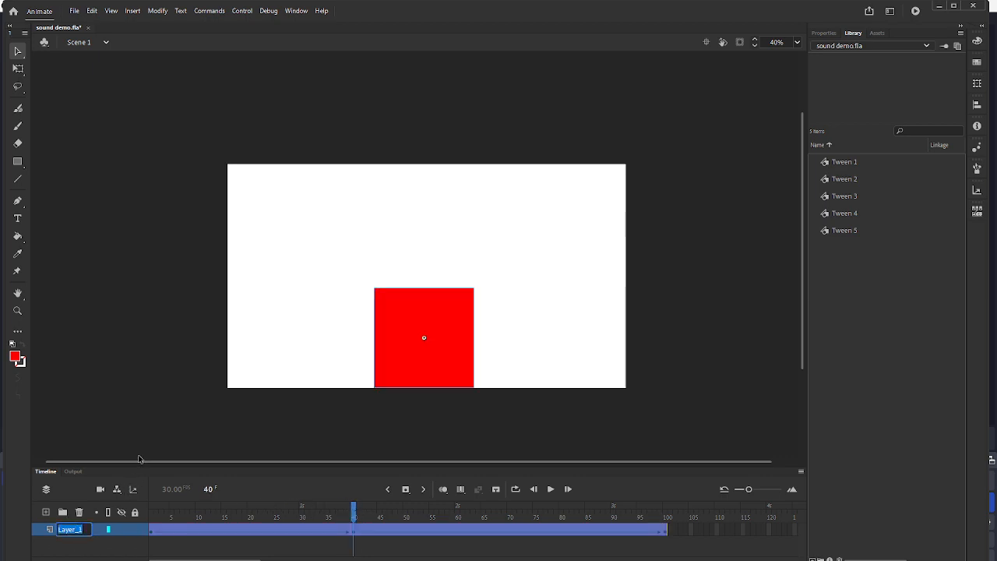
text(red Box)
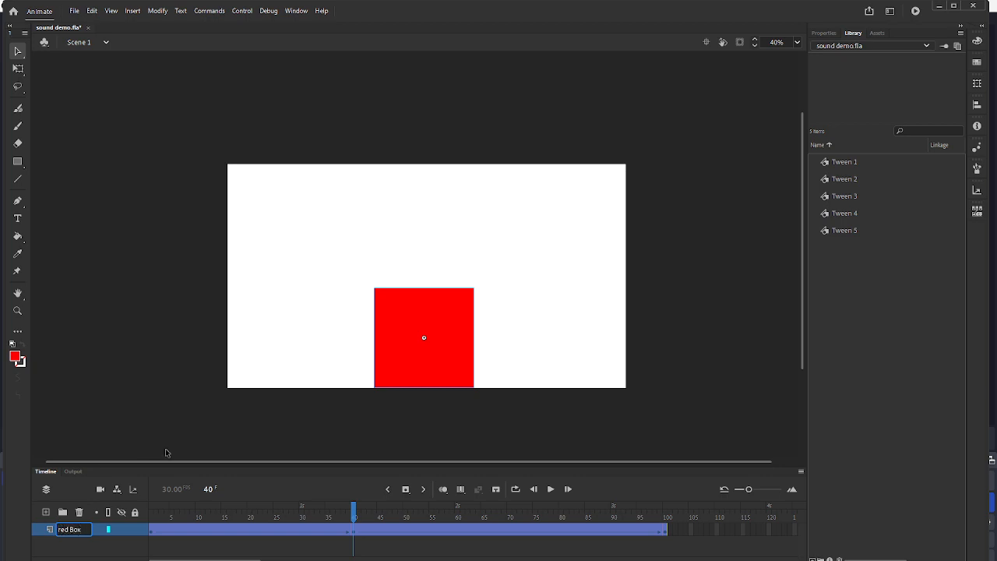
click(82, 555)
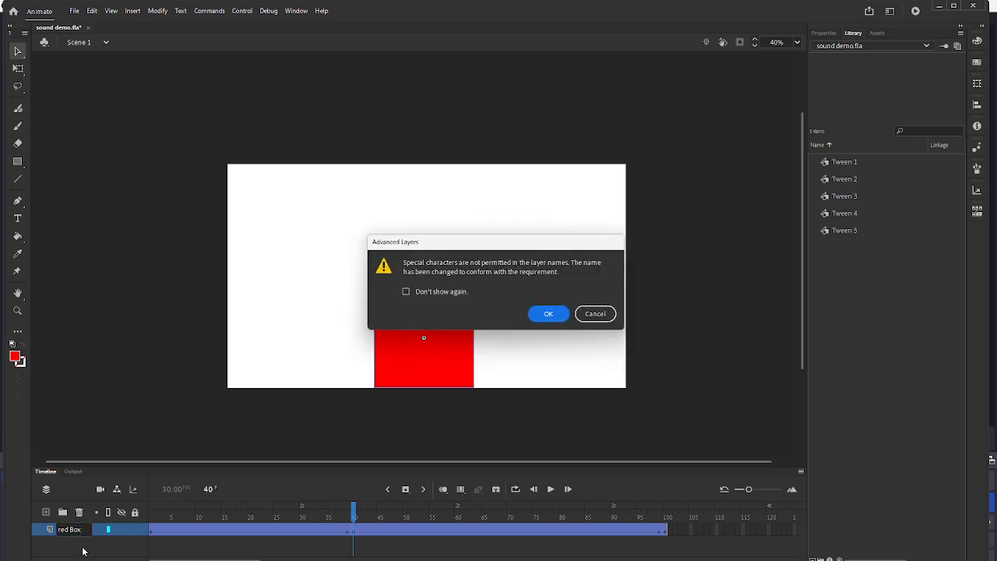
click(549, 315)
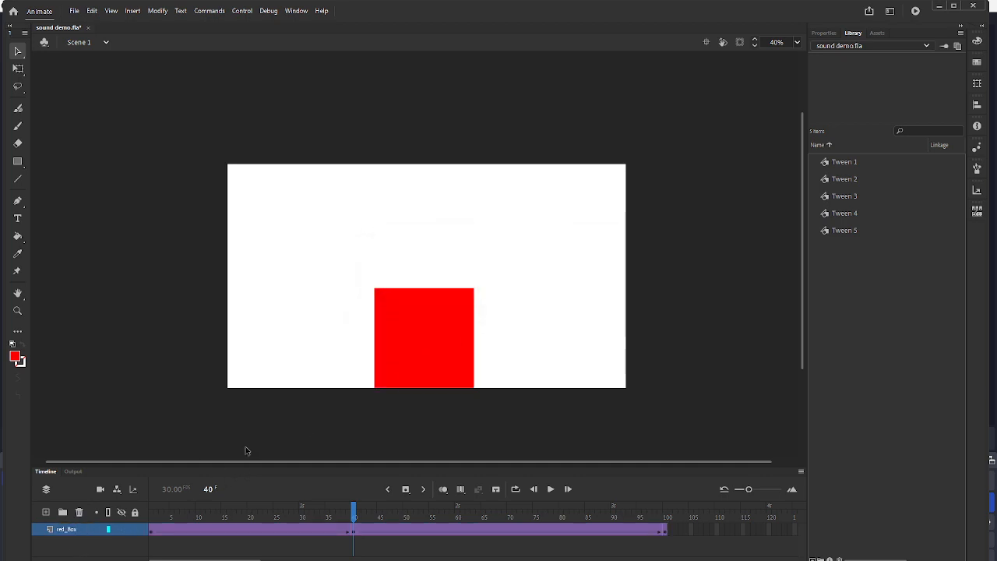
- Add a new layer above red_Box, name it "Sound Effect" and accept the conforming name Sound_Effect
click(45, 514)
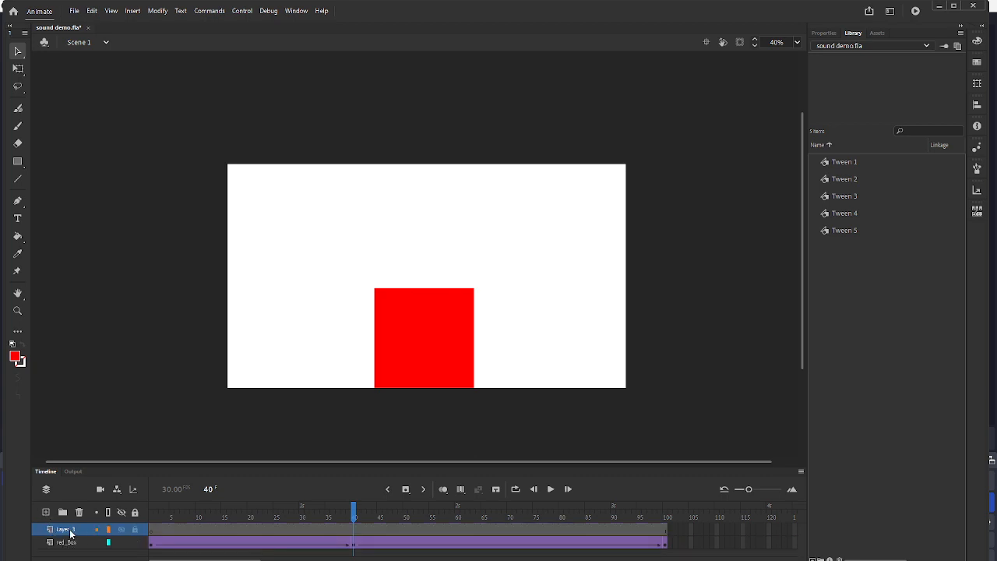
double_click(67, 530)
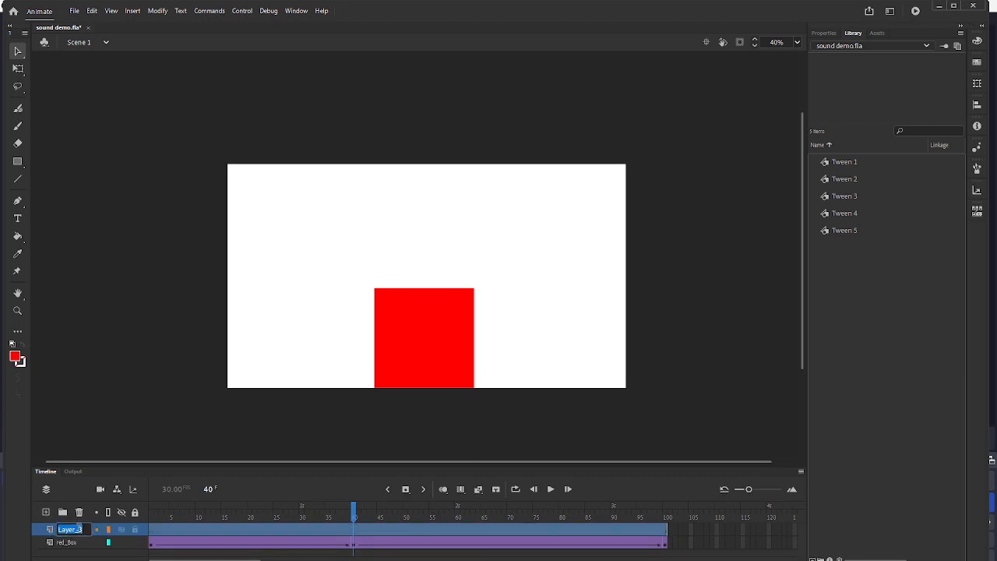
text(s)
text(Effect)
key(Return)
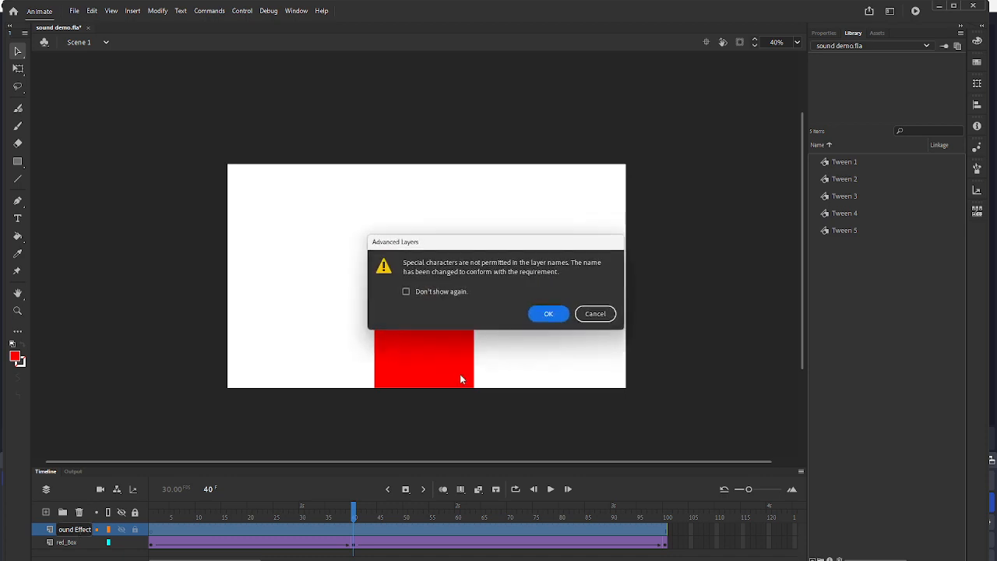
click(549, 314)
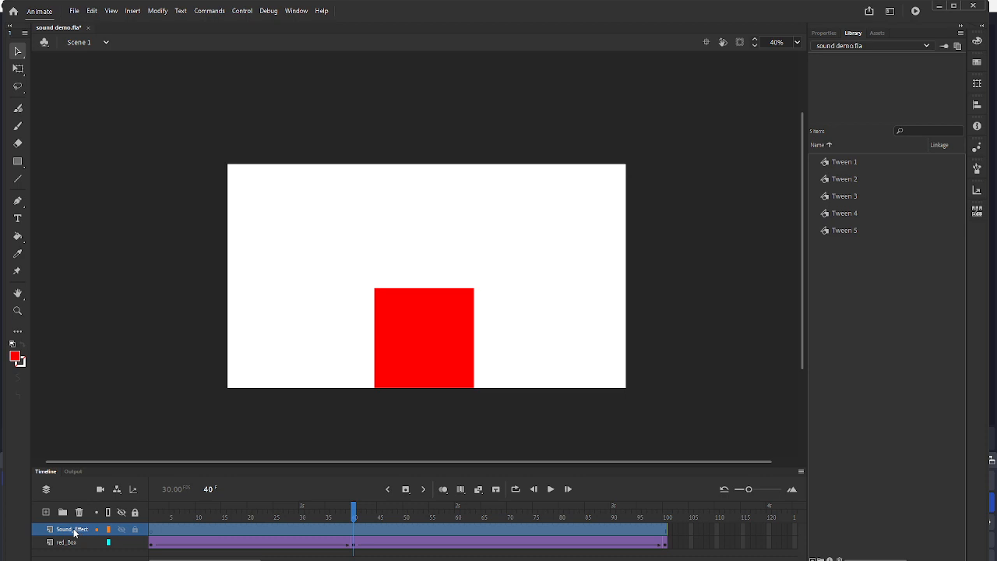
- Move the Sound_Effect layer below red_Box and select the red square at frame 40
mouse_move(75, 532)
mouse_down()
mouse_move(76, 554)
mouse_move(86, 556)
mouse_up()
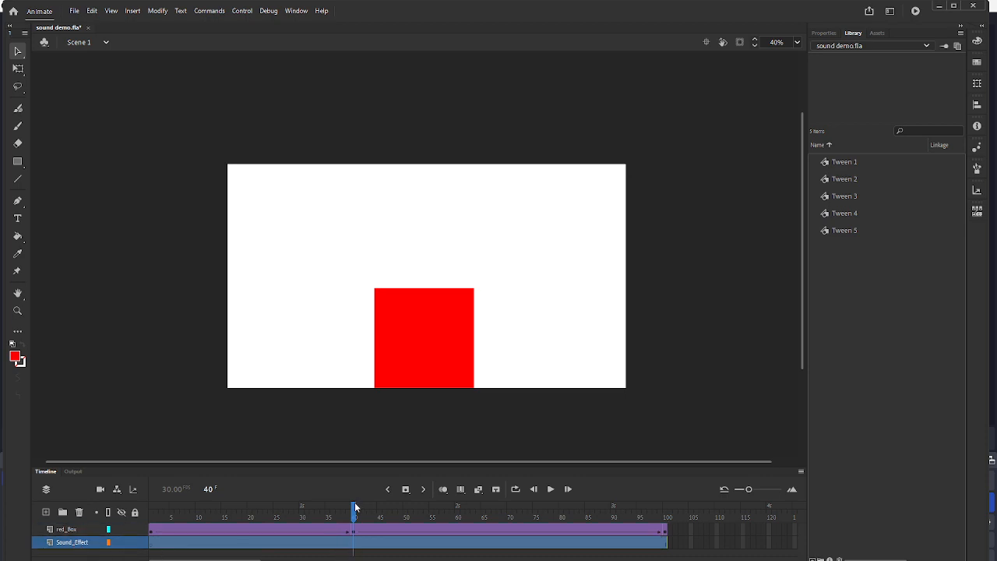
drag(355, 508, 355, 508)
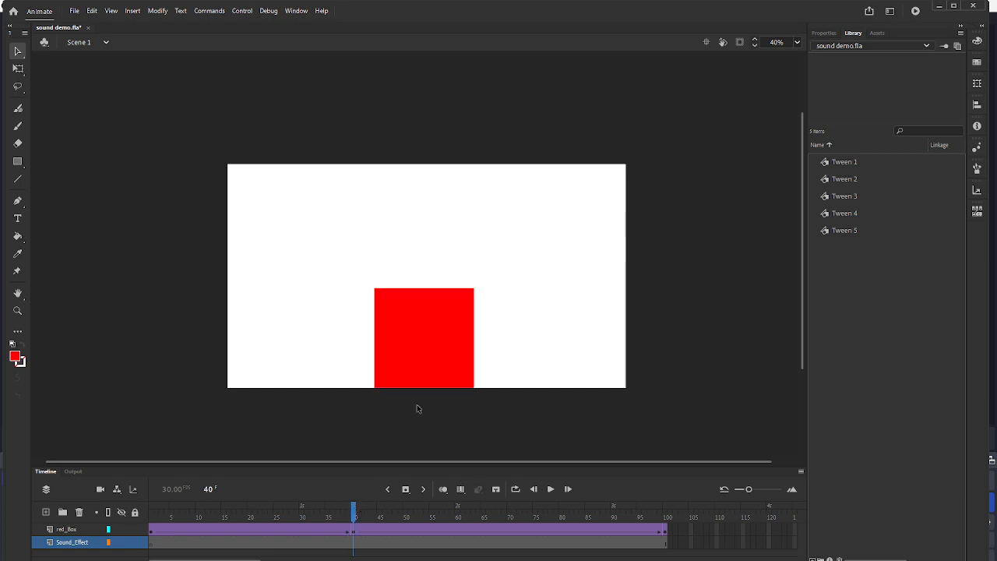
click(445, 355)
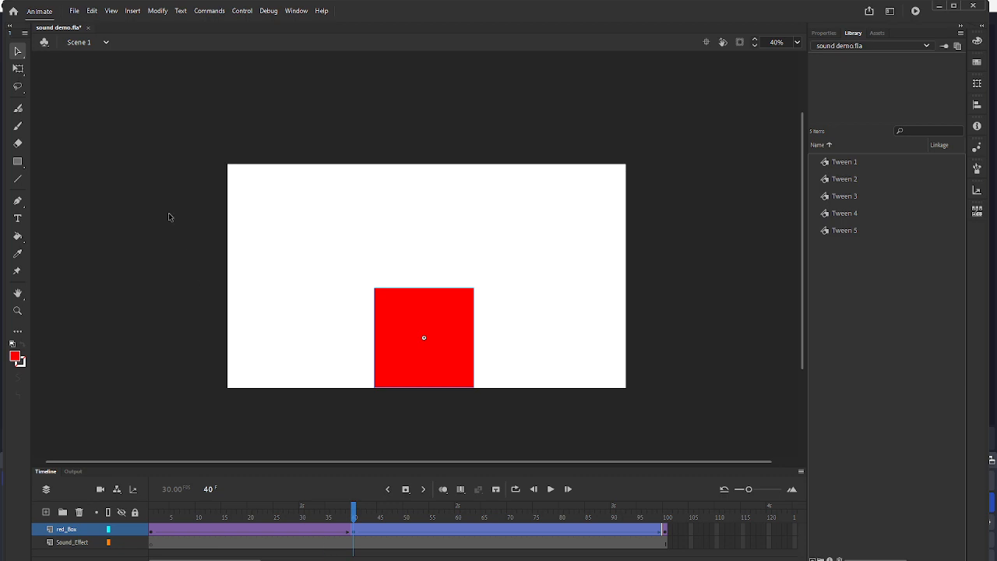
- Import the IMPA1001 sound from the IMPACTS folder into the library and make Sound_Effect the active layer
click(76, 13)
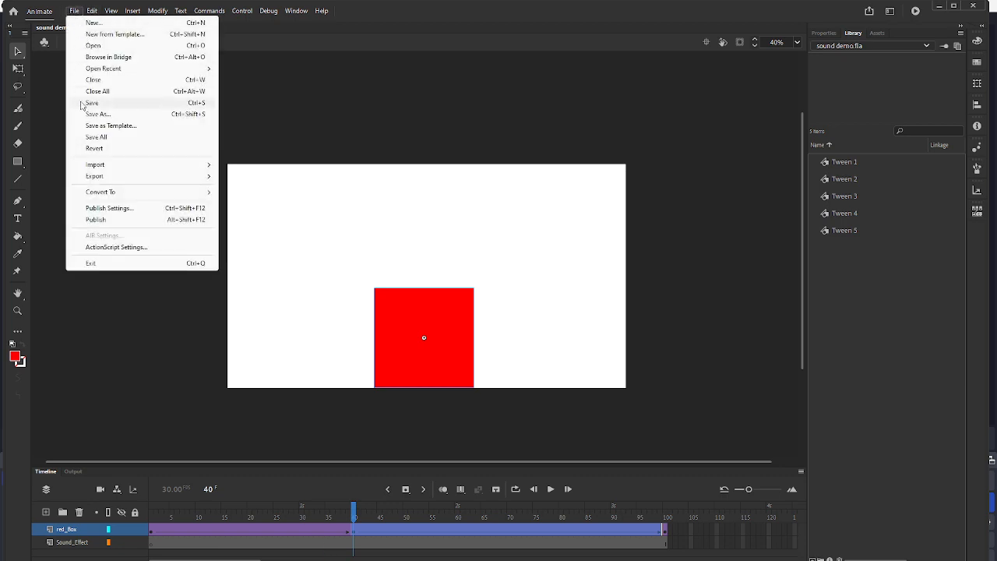
mouse_move(108, 167)
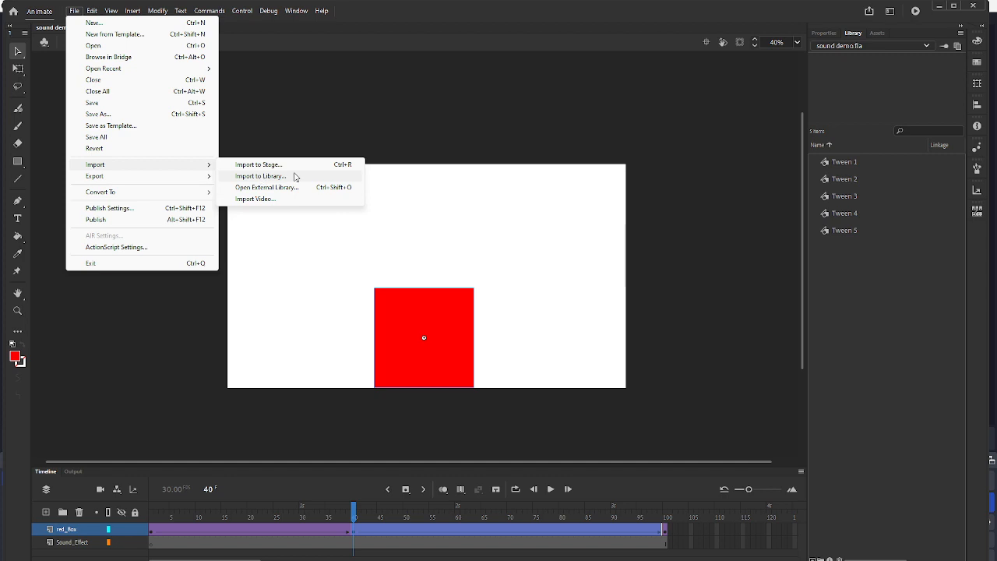
click(261, 177)
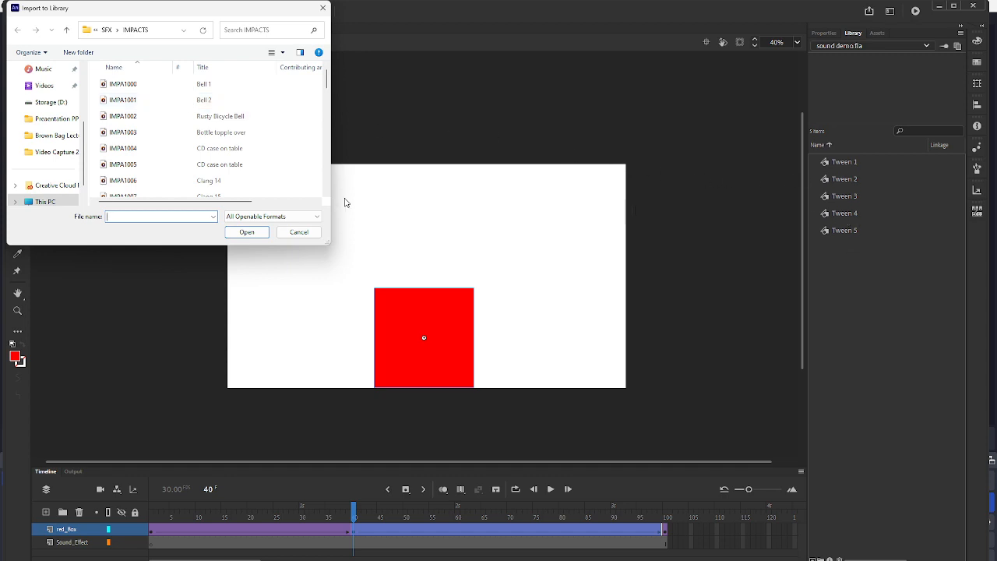
click(201, 105)
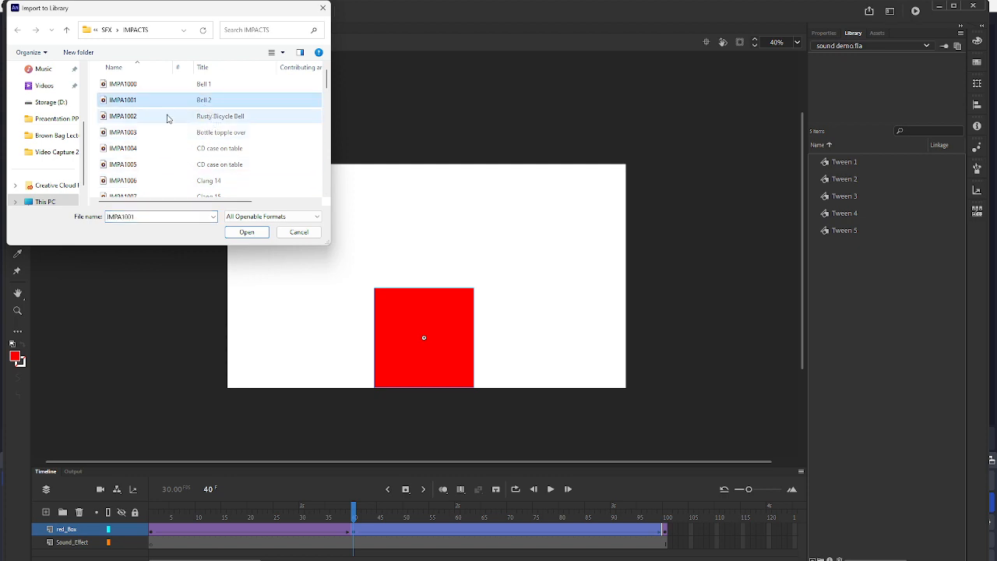
click(247, 234)
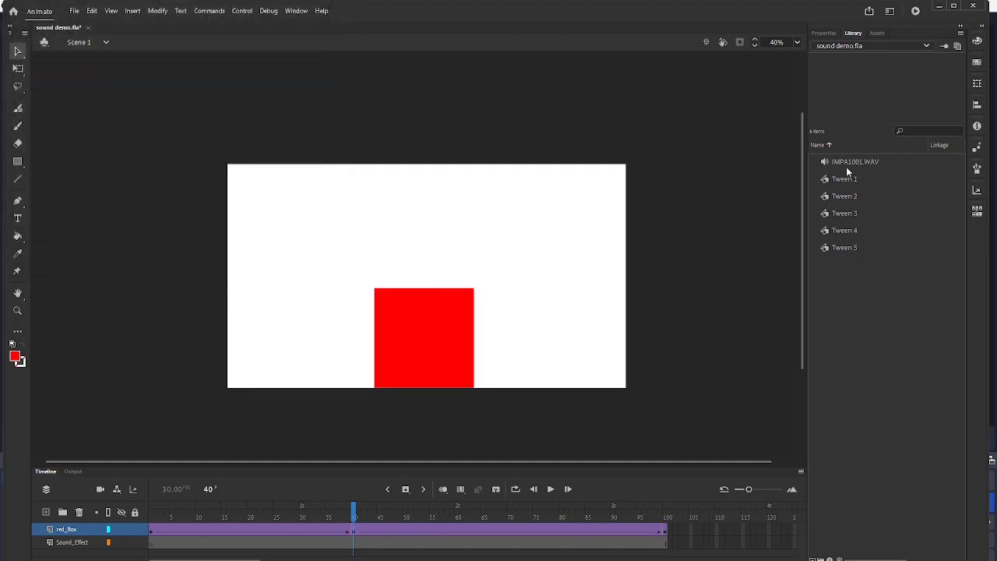
click(848, 163)
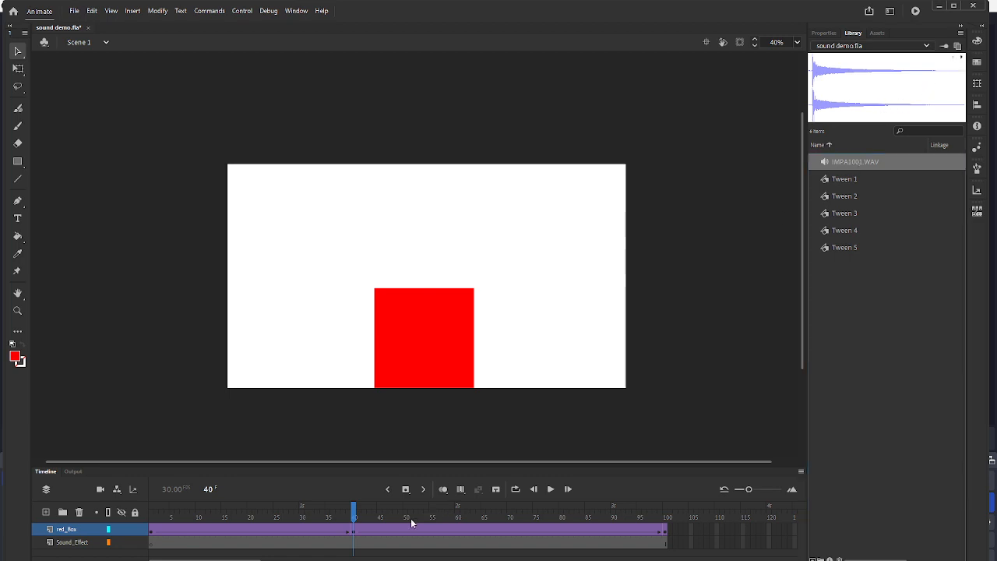
click(68, 544)
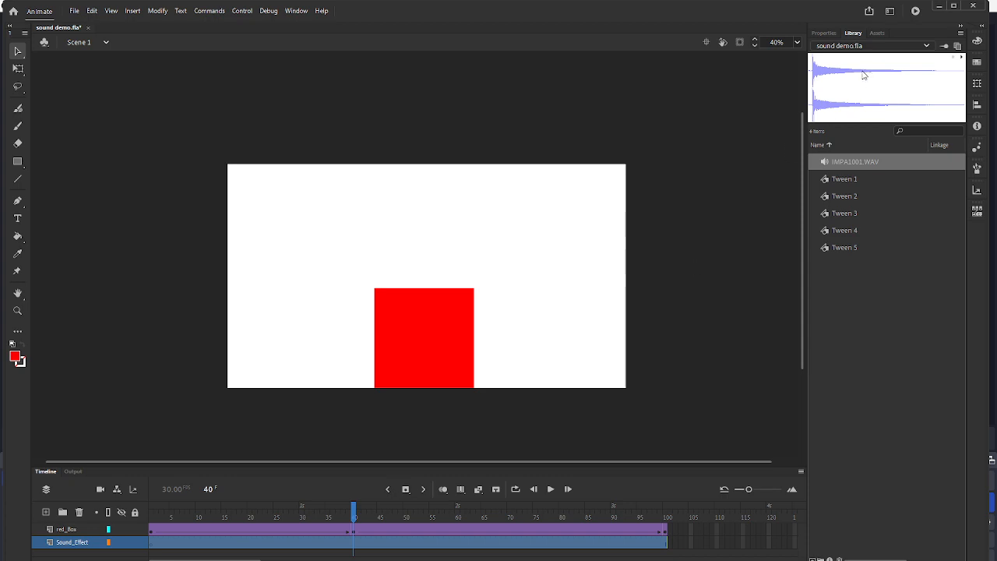
- Try placing IMPA1001.WAV on the Sound_Effect layer without a frame 40 keyframe, and undo the placement
drag(863, 75, 425, 266)
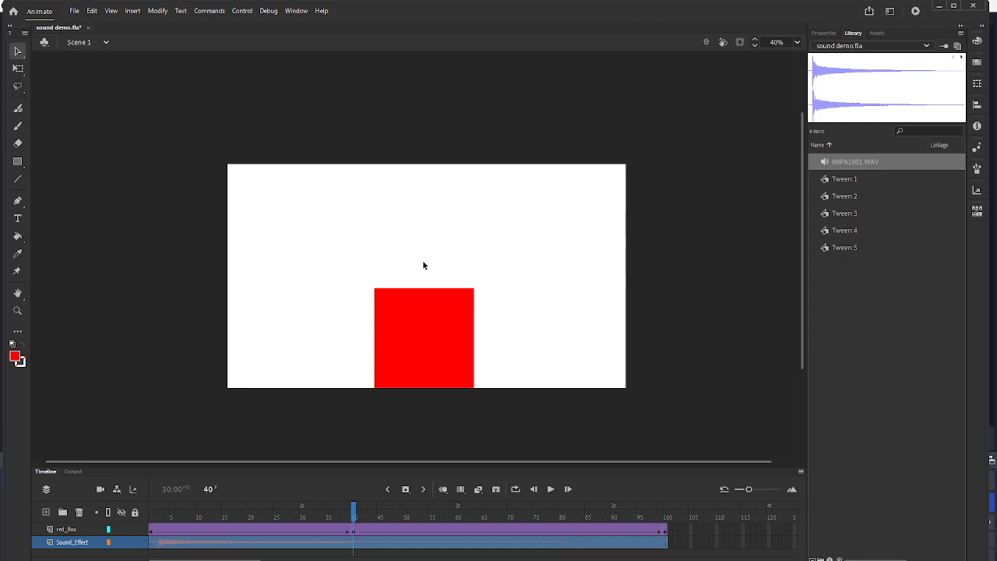
key(ctrl+z)
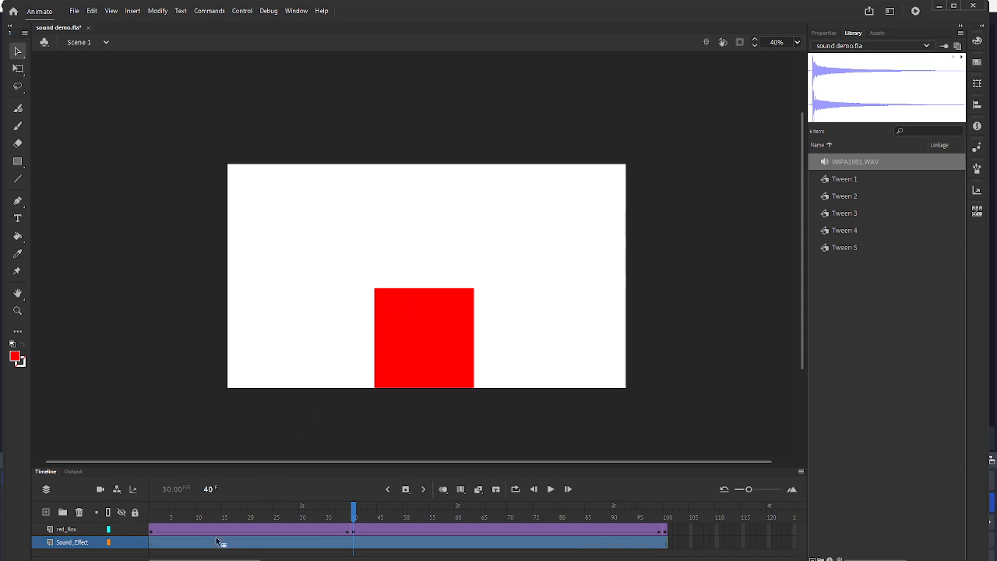
- Insert a keyframe at frame 40 of the Sound_Effect layer and place IMPA1001.WAV on it
click(356, 512)
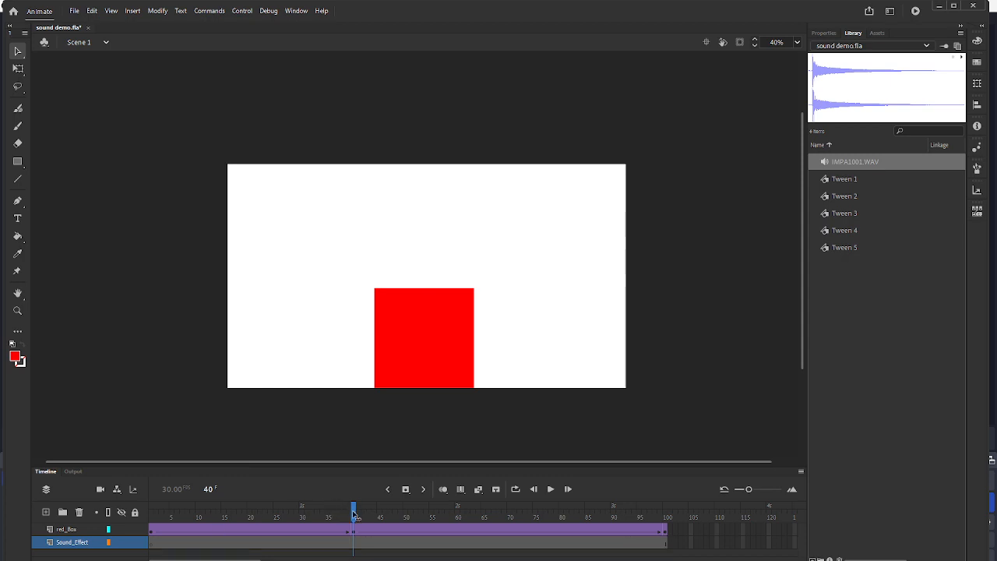
mouse_move(356, 513)
mouse_down()
mouse_move(334, 513)
mouse_move(355, 516)
mouse_up()
click(406, 490)
drag(421, 273, 423, 272)
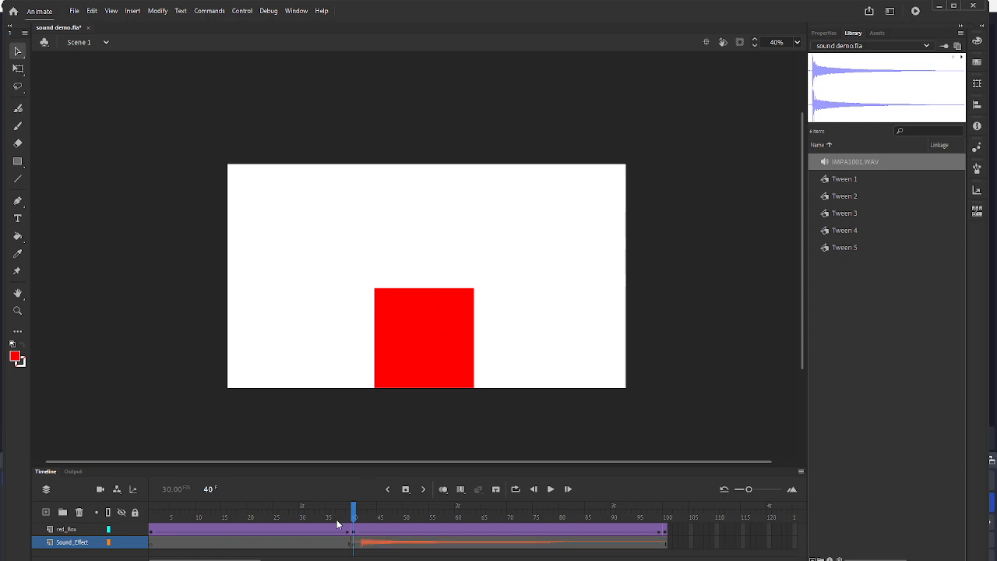
- Preview the animation with its sound from frame 1 and as a test movie, and return to frame 1
drag(354, 519, 151, 514)
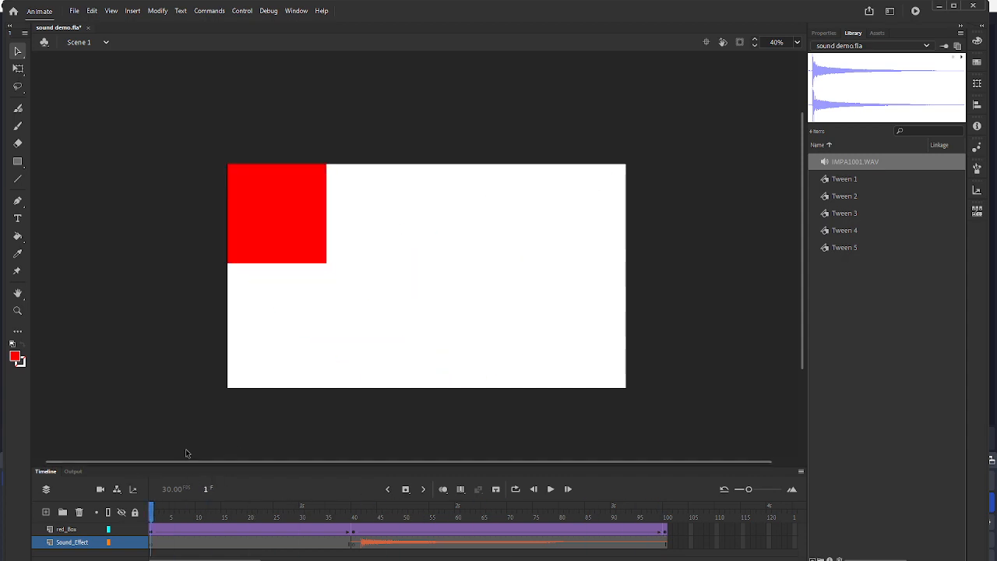
click(552, 491)
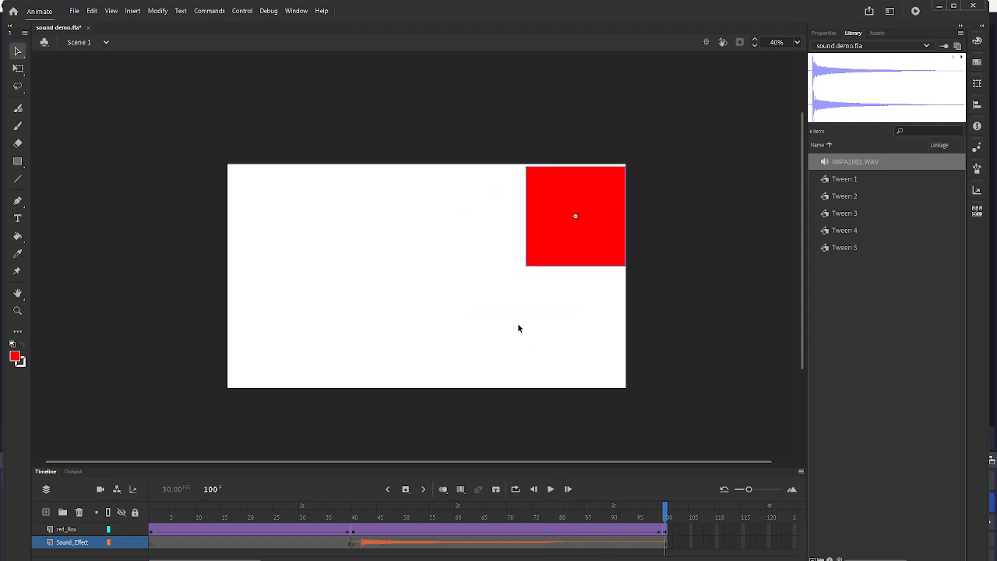
key(ctrl+Return)
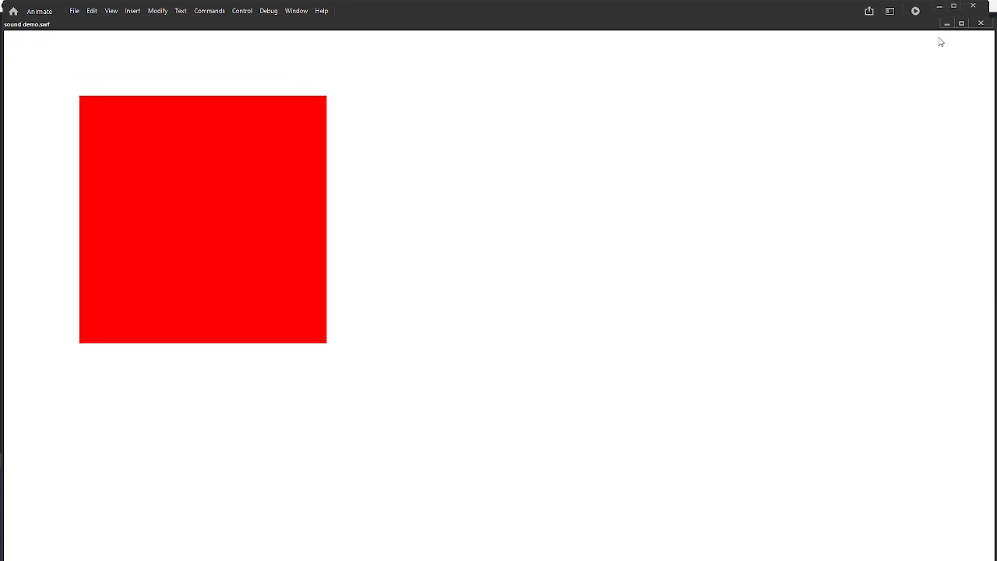
click(982, 25)
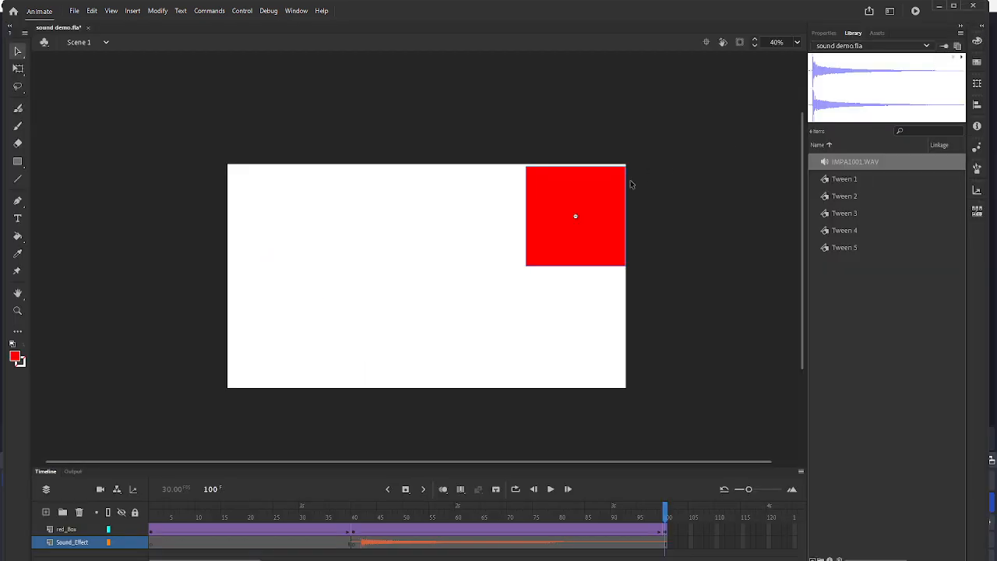
click(535, 491)
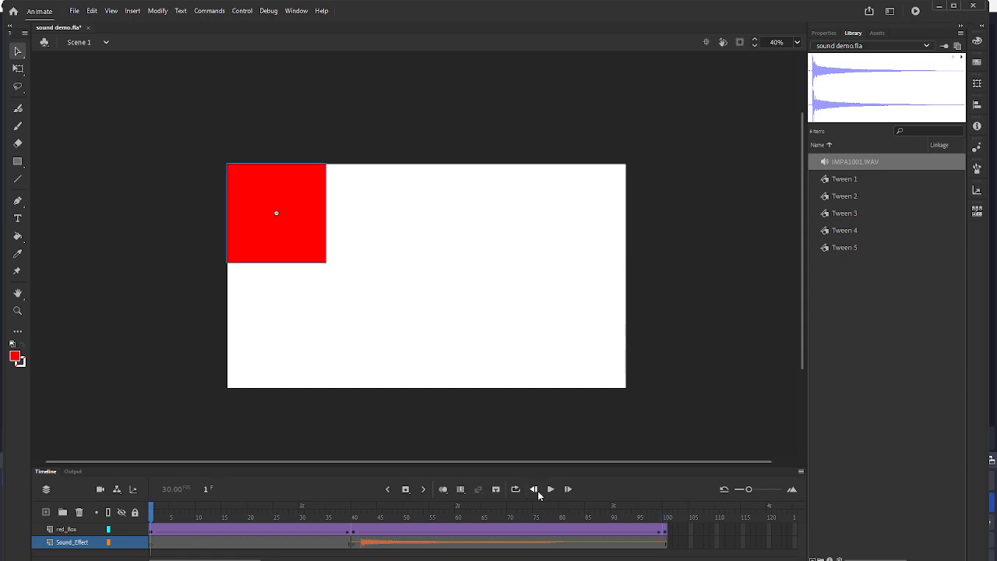